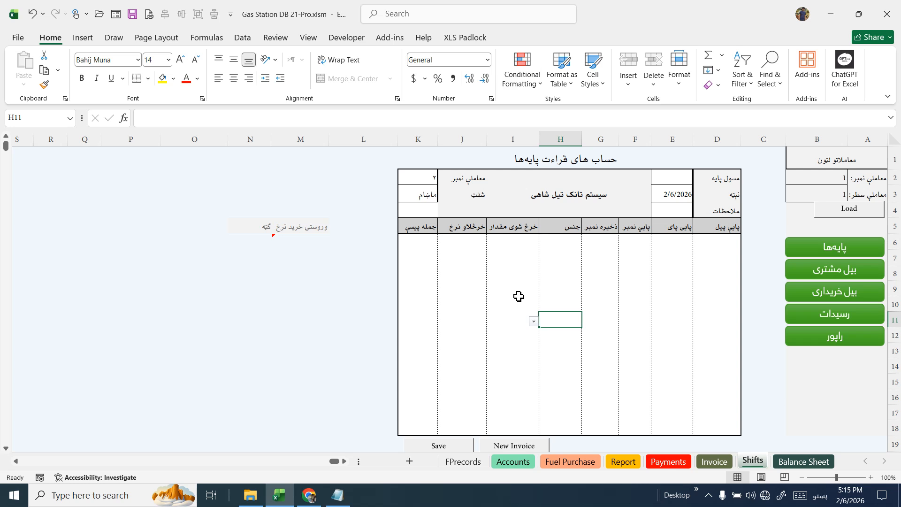
Step: Go to the customer bill sheet (بیل مشتری) and create a new invoice
{"action": "left_click", "coordinate": [813, 274]}
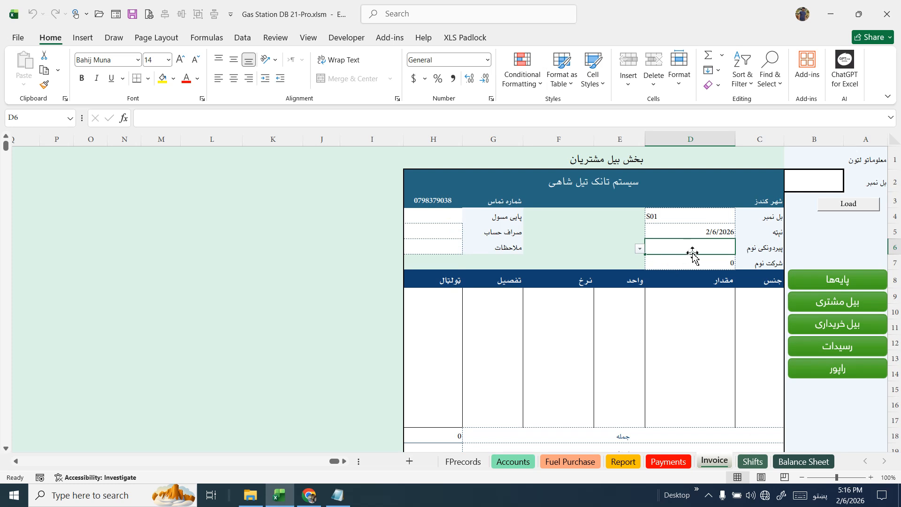
{"action": "scroll", "coordinate": [602, 338], "scroll_direction": "down", "scroll_amount": 2}
{"action": "scroll", "coordinate": [601, 339], "scroll_direction": "up", "scroll_amount": 1}
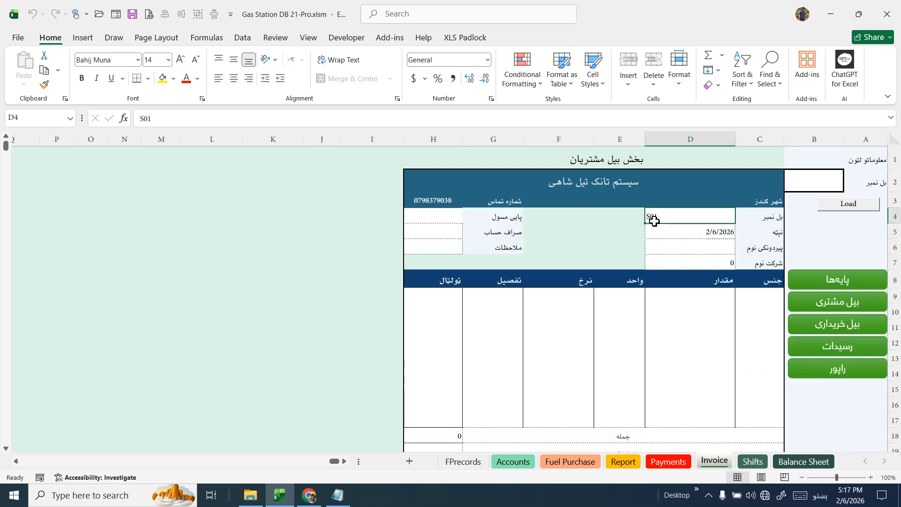
{"action": "scroll", "coordinate": [564, 363], "scroll_direction": "down", "scroll_amount": 1}
{"action": "scroll", "coordinate": [564, 363], "scroll_direction": "down", "scroll_amount": 1}
{"action": "left_click", "coordinate": [520, 409]}
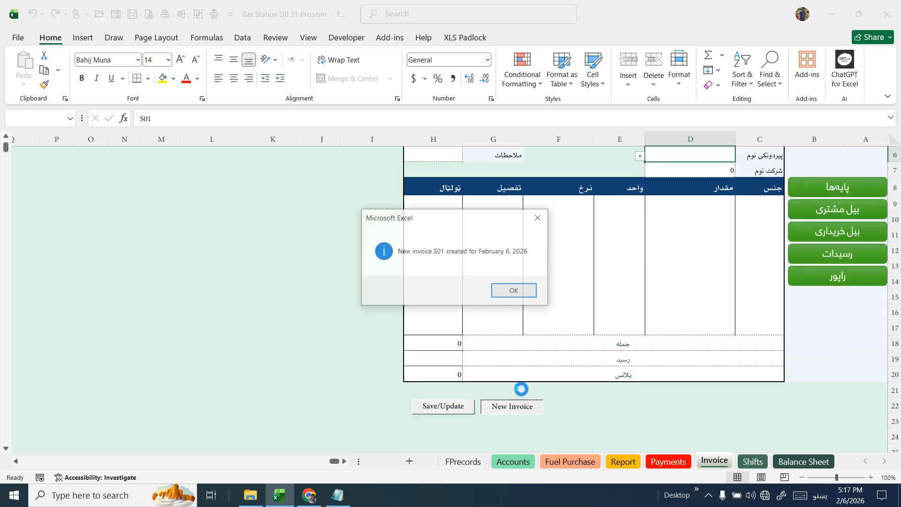
{"action": "left_click", "coordinate": [514, 292]}
{"action": "scroll", "coordinate": [552, 336], "scroll_direction": "up", "scroll_amount": 2}
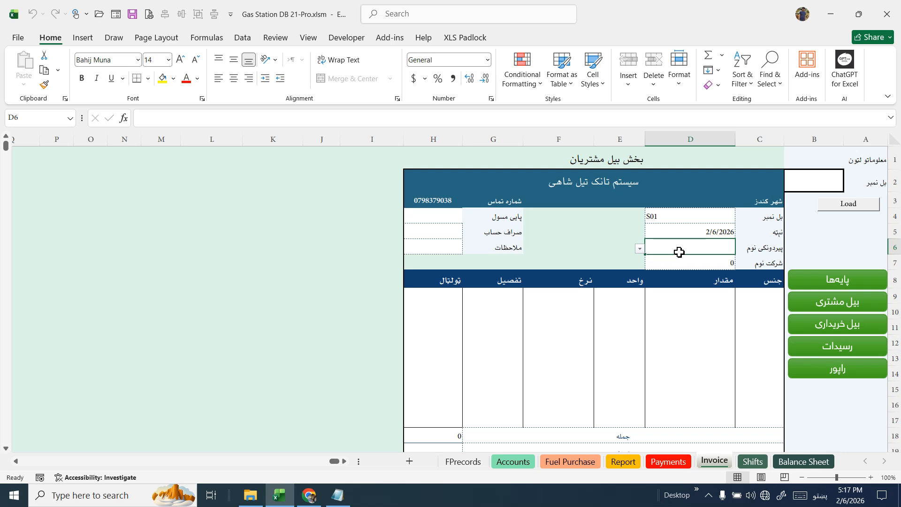
Step: View the pump shifts sheet (پایه‌ها) and return to the customer bill sheet
{"action": "left_click", "coordinate": [816, 285]}
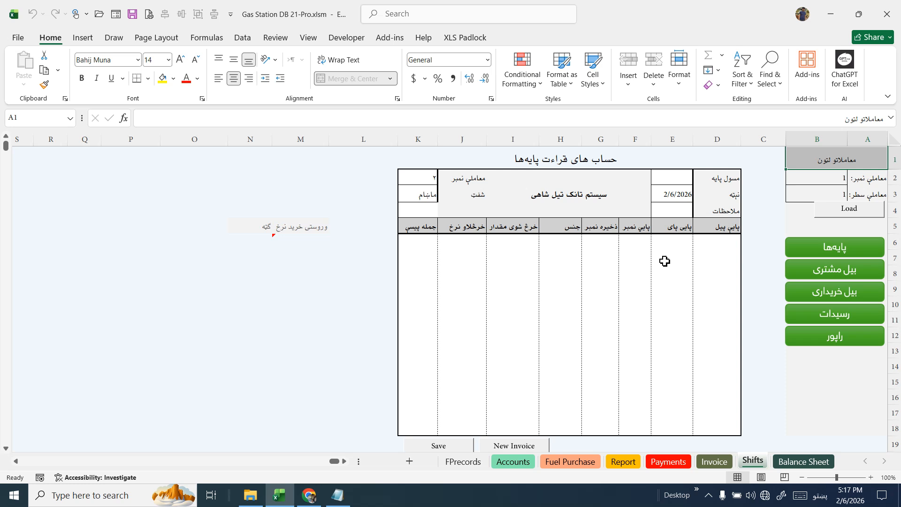
{"action": "left_click", "coordinate": [799, 274]}
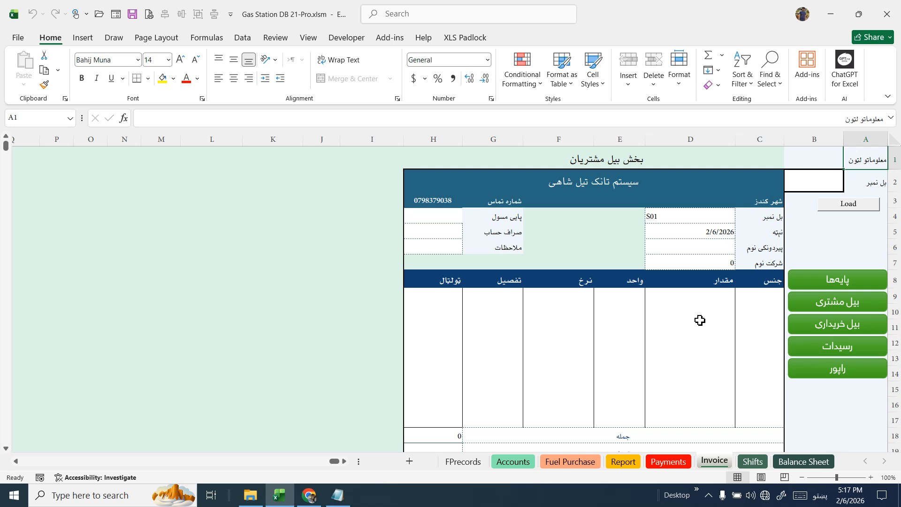
Step: Choose the customer's name and the responsible pump attendant's name (پایی مسول) from the lists in the invoice header
{"action": "left_click", "coordinate": [717, 249]}
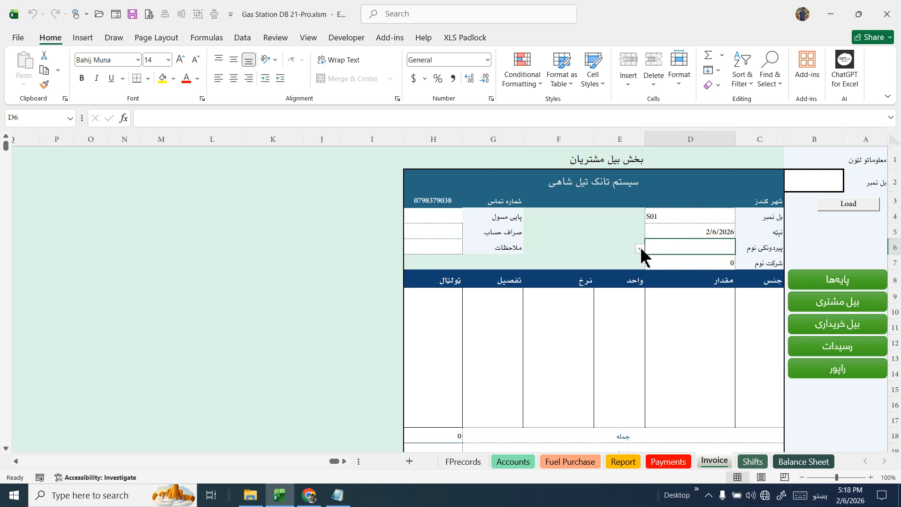
{"action": "left_click", "coordinate": [640, 249]}
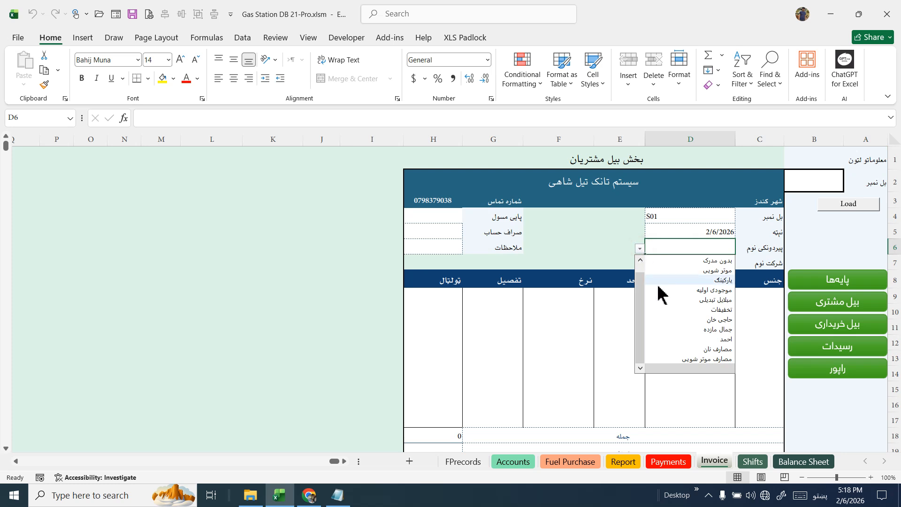
{"action": "left_click", "coordinate": [698, 329]}
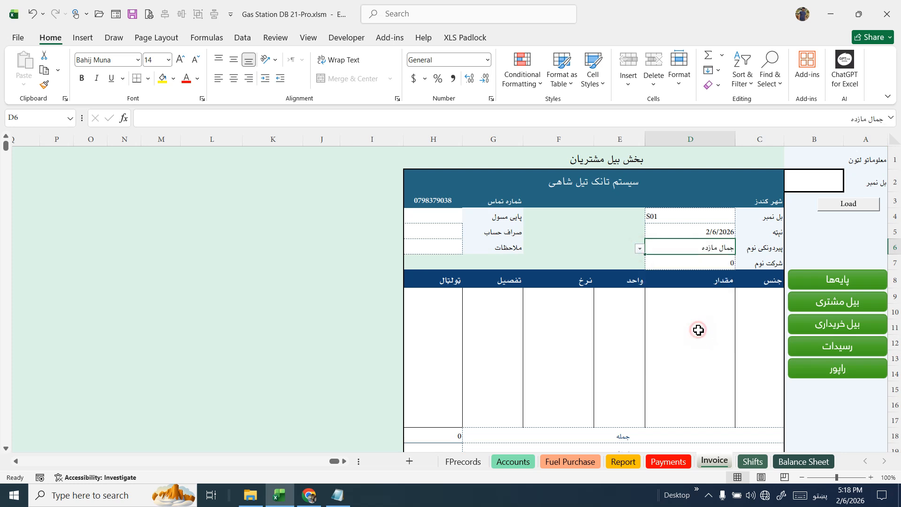
{"action": "left_click", "coordinate": [660, 262]}
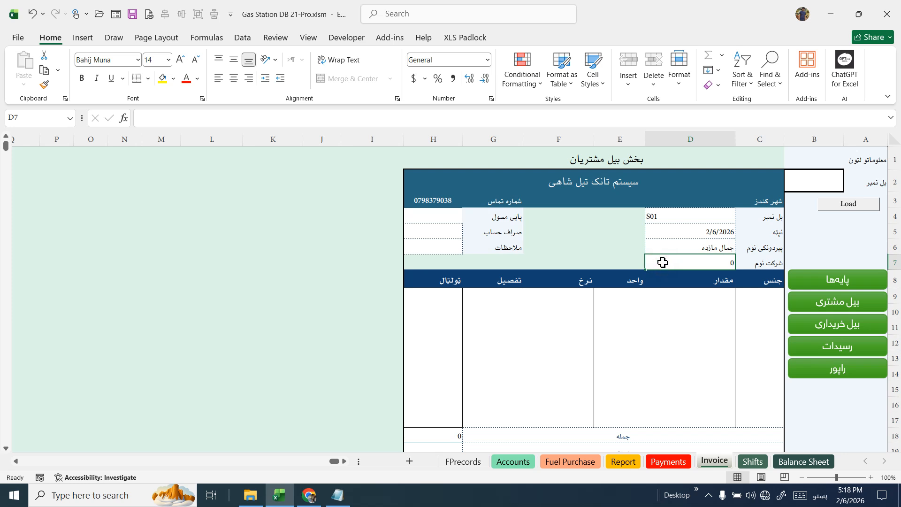
{"action": "left_click", "coordinate": [458, 222]}
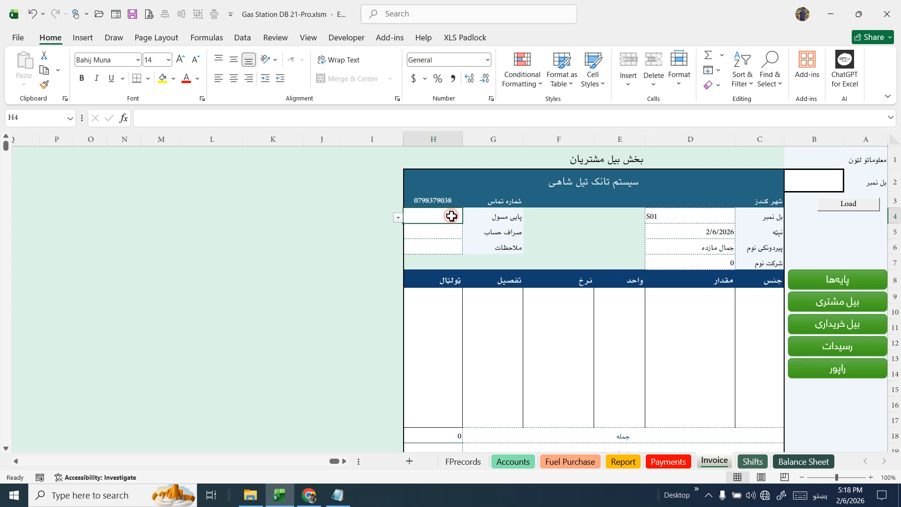
{"action": "left_click", "coordinate": [398, 219]}
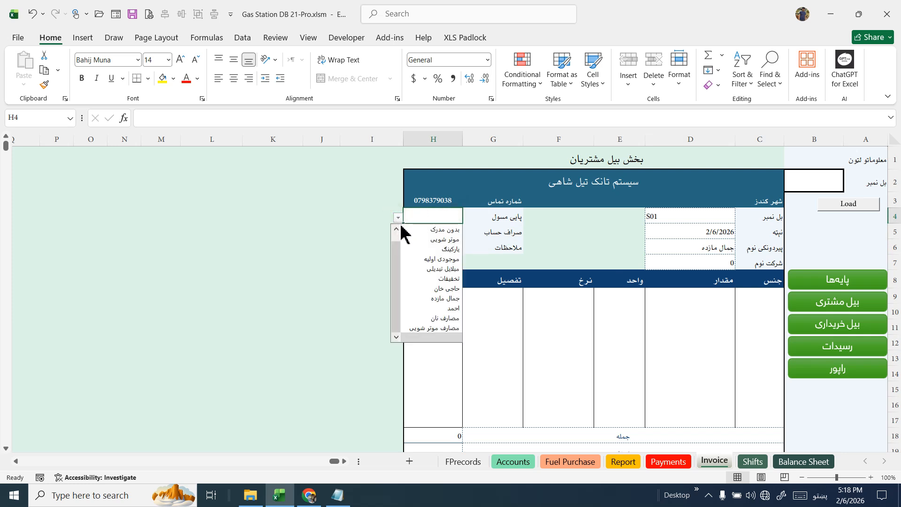
{"action": "left_click", "coordinate": [437, 308]}
{"action": "left_click", "coordinate": [420, 232]}
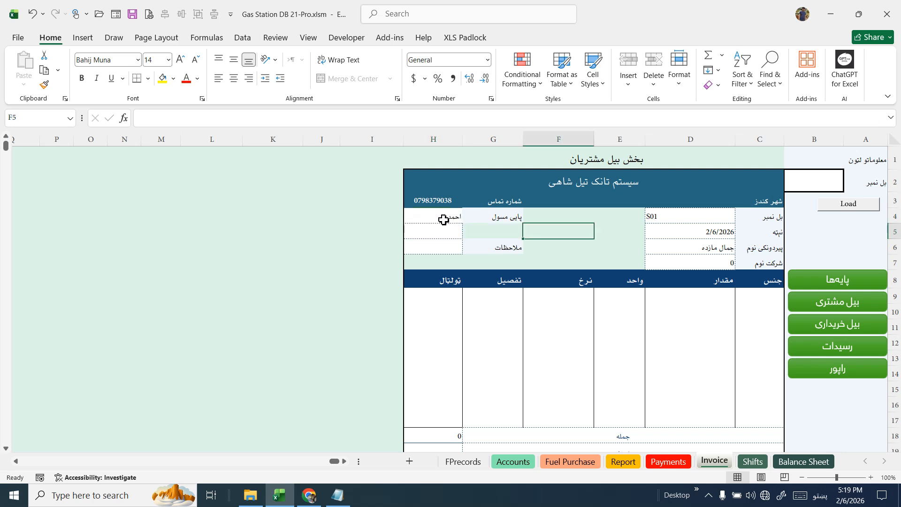
{"action": "left_click", "coordinate": [467, 246]}
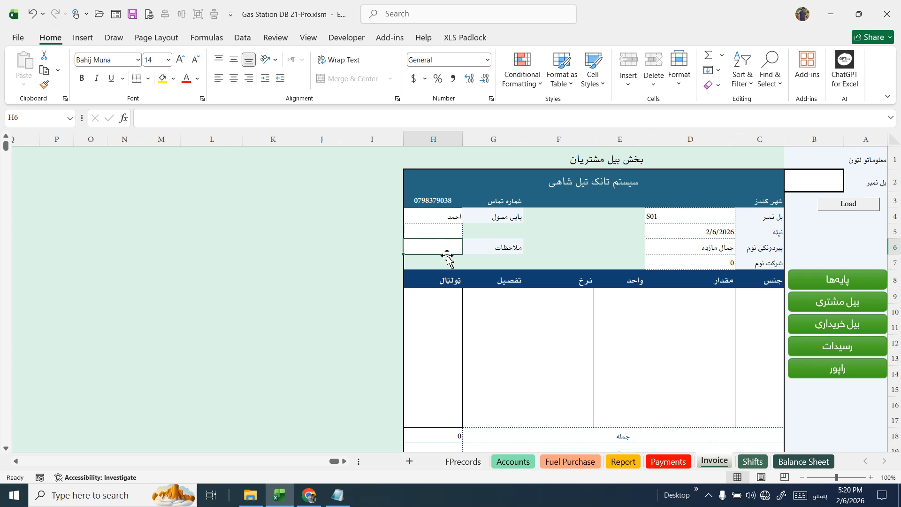
Step: Enter پطرول 92 as the product of the first invoice line with a quantity of 50
{"action": "left_click", "coordinate": [739, 296]}
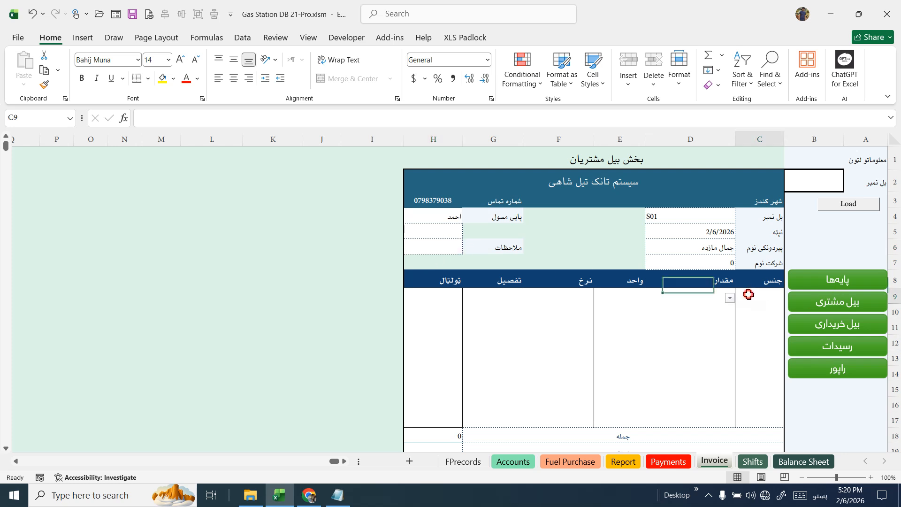
{"action": "left_click", "coordinate": [730, 298]}
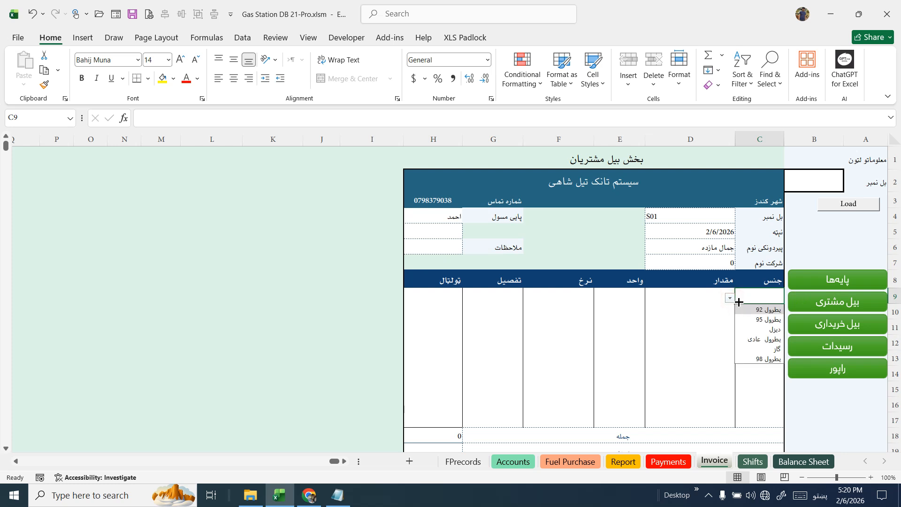
{"action": "left_click", "coordinate": [763, 310]}
{"action": "left_click", "coordinate": [676, 296]}
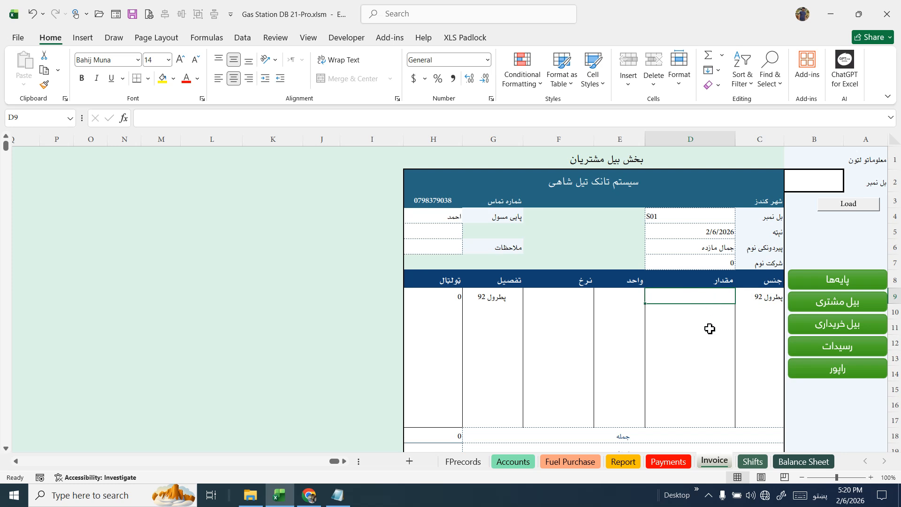
{"action": "type", "text": "500"}
{"action": "key", "text": "BackSpace"}
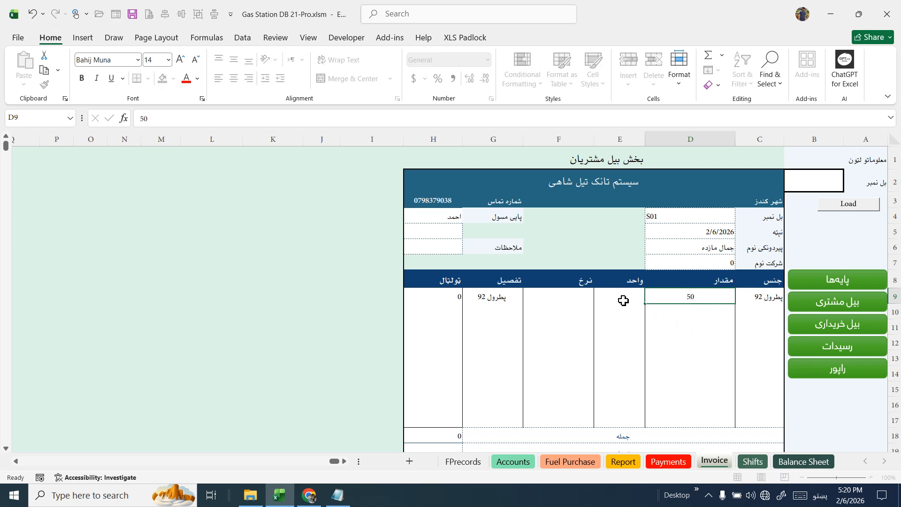
Step: Set the unit of the پطرول 92 line to لیتر and its rate to 70
{"action": "left_click", "coordinate": [623, 300]}
{"action": "left_click", "coordinate": [589, 297]}
{"action": "left_click", "coordinate": [598, 308]}
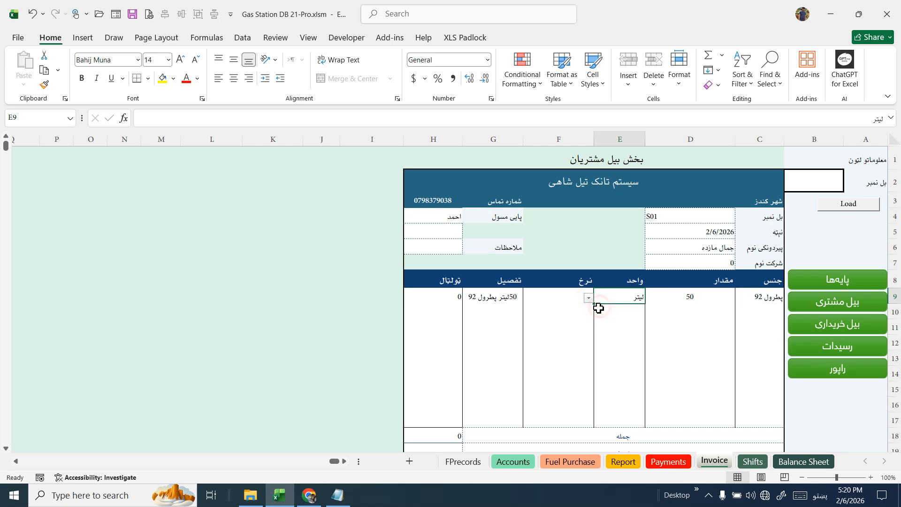
{"action": "left_click", "coordinate": [559, 299]}
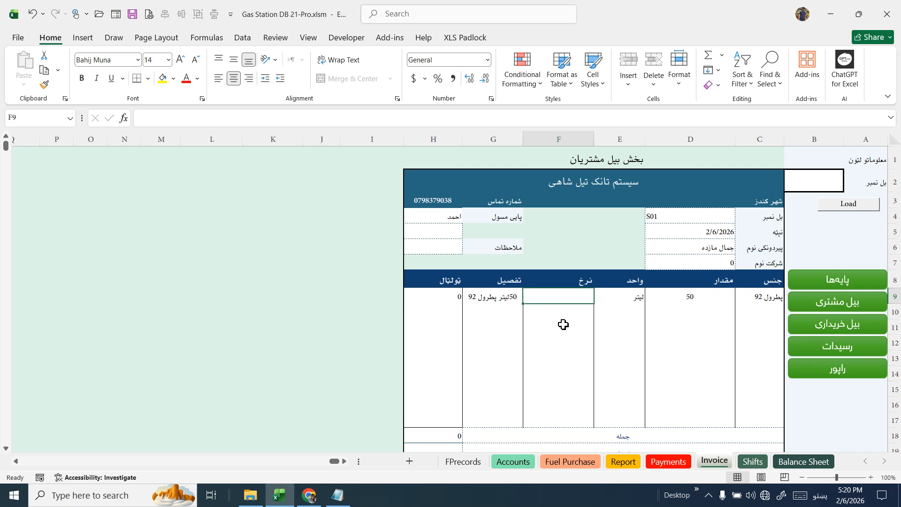
{"action": "type", "text": "70"}
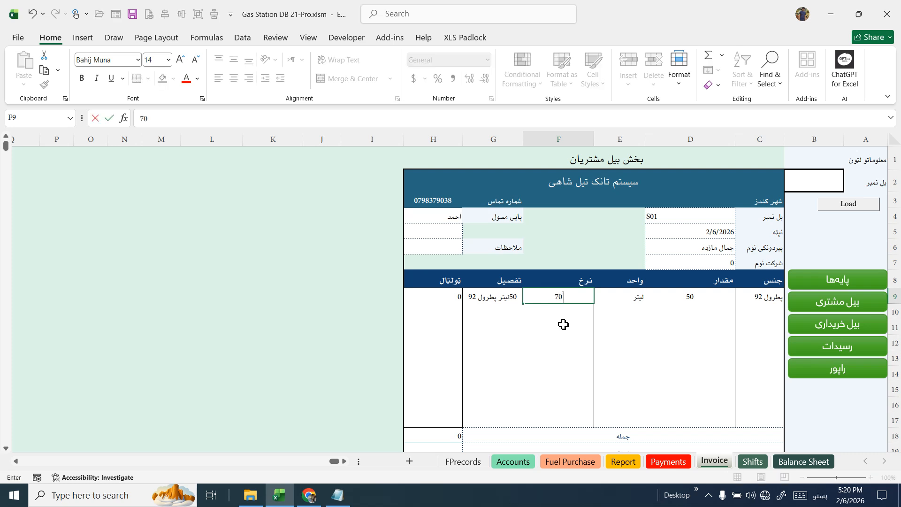
{"action": "key", "text": "Return"}
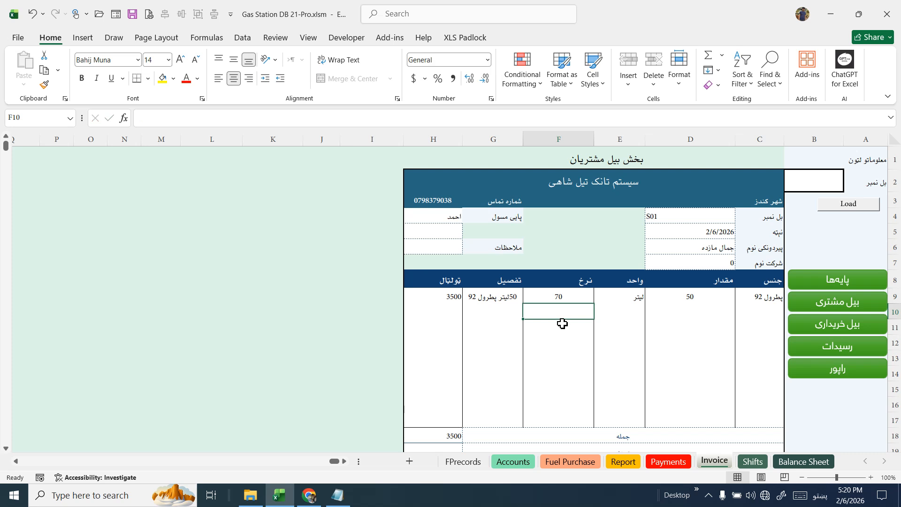
{"action": "left_click", "coordinate": [556, 297]}
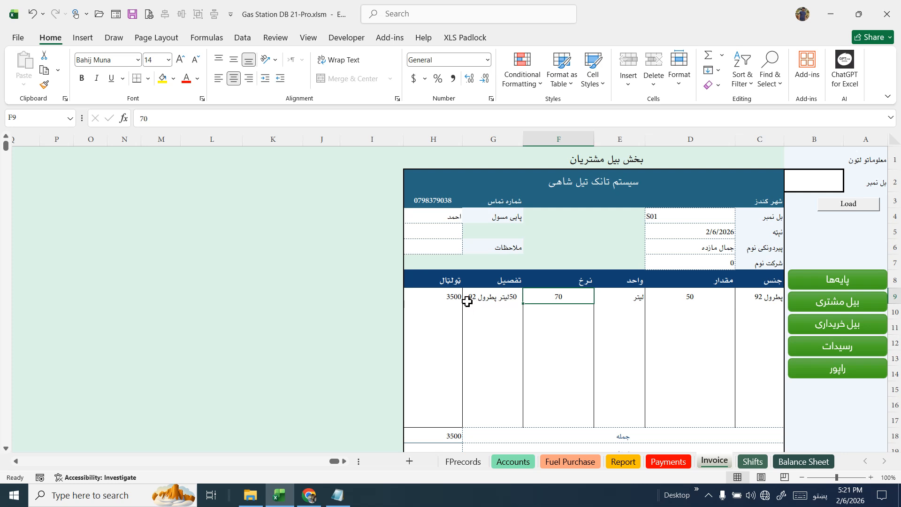
{"action": "left_click", "coordinate": [436, 299]}
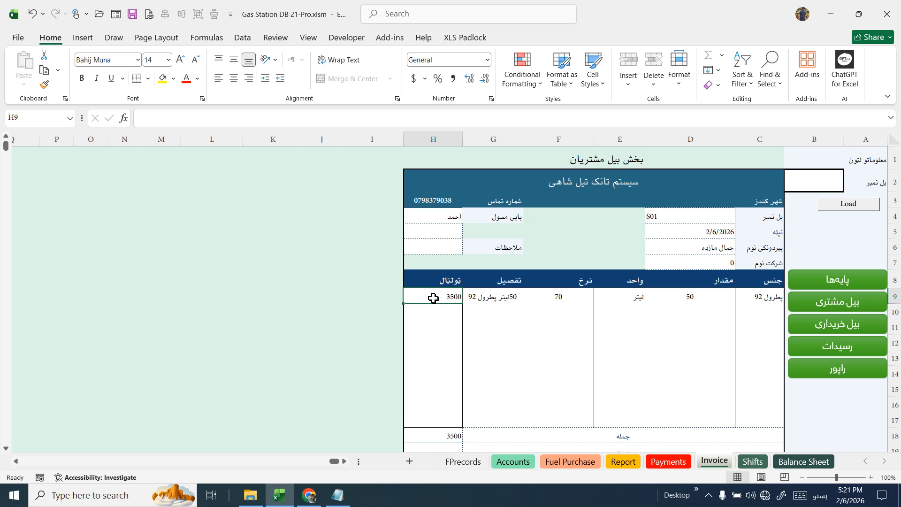
Step: Enter 500 as the received amount (رسید) below the invoice total and save the invoice
{"action": "scroll", "coordinate": [433, 298], "scroll_direction": "down", "scroll_amount": 1}
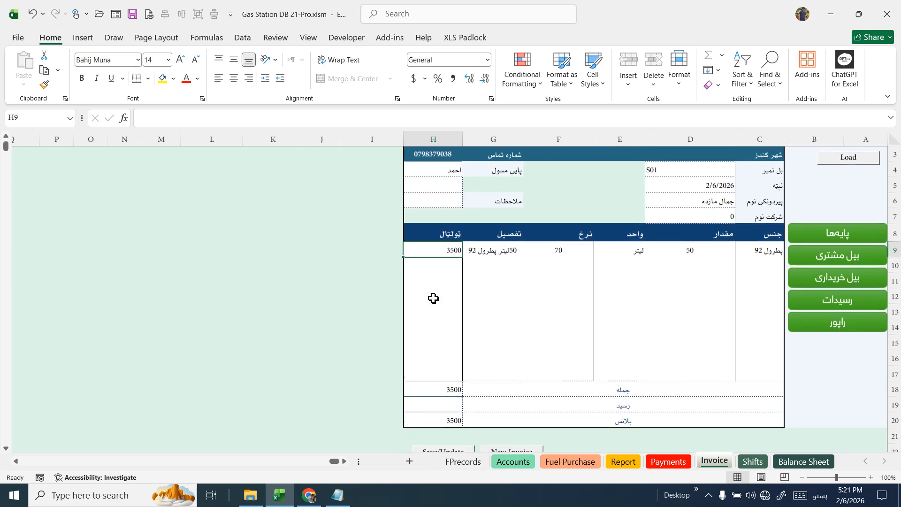
{"action": "left_click", "coordinate": [441, 403]}
{"action": "scroll", "coordinate": [434, 345], "scroll_direction": "down", "scroll_amount": 1}
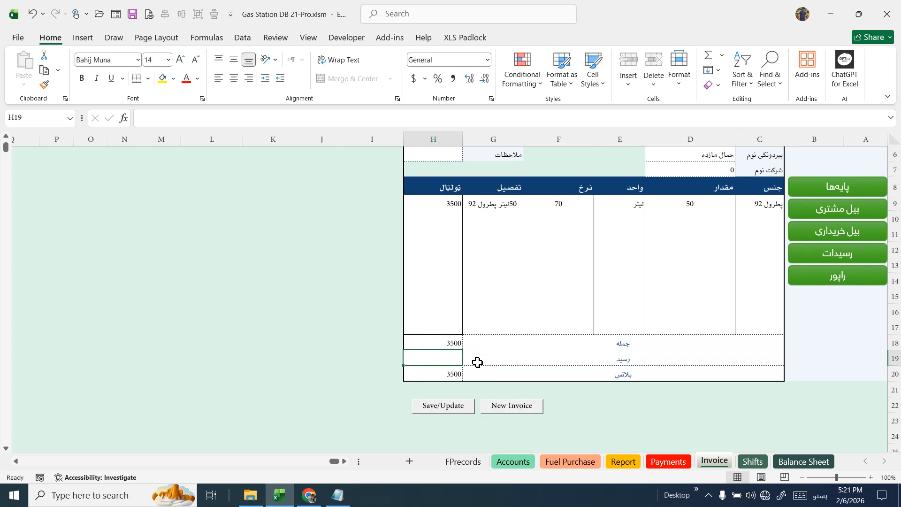
{"action": "type", "text": "500"}
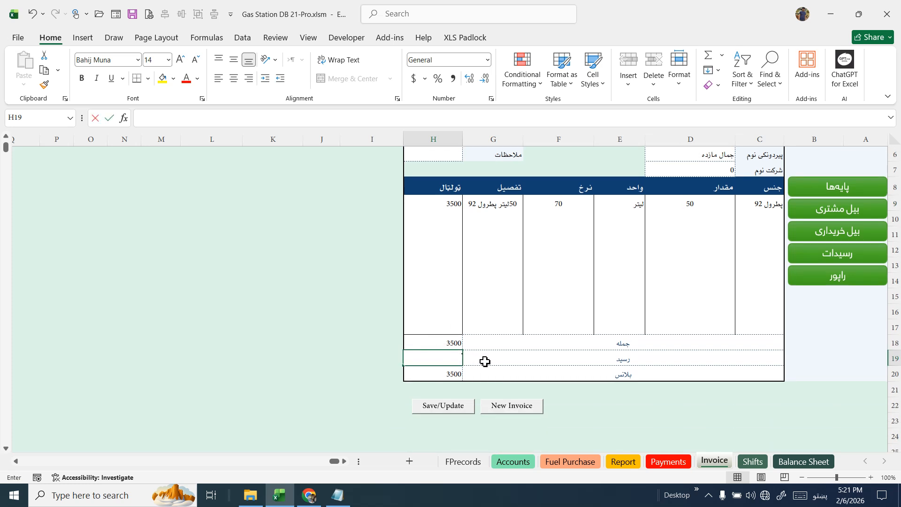
{"action": "left_click", "coordinate": [434, 374]}
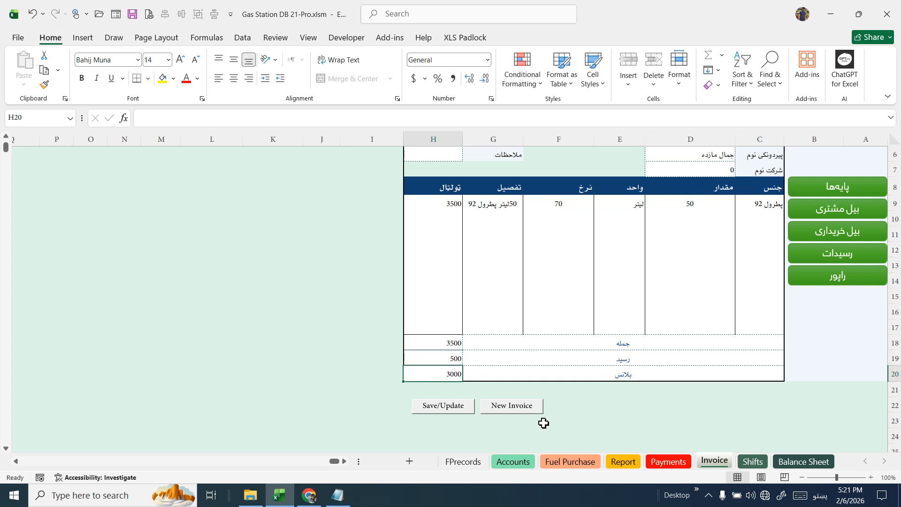
{"action": "left_click", "coordinate": [448, 408]}
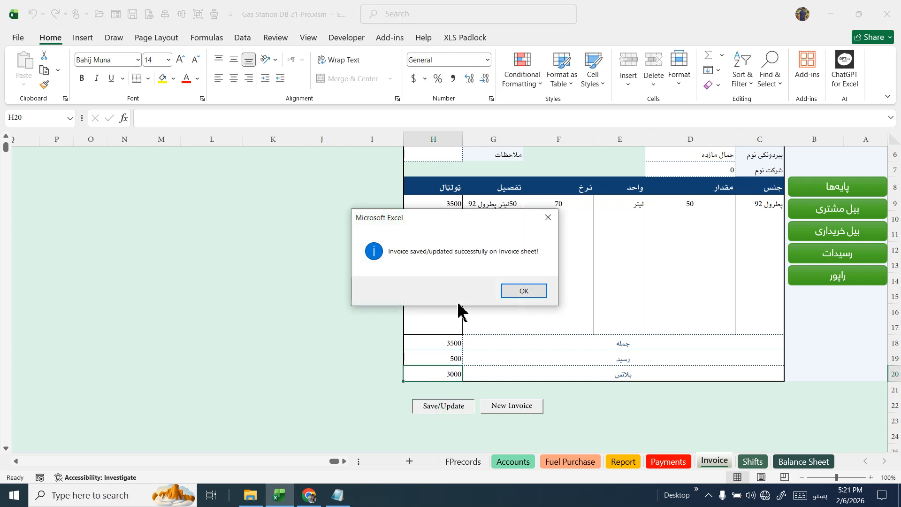
{"action": "key", "text": "Return"}
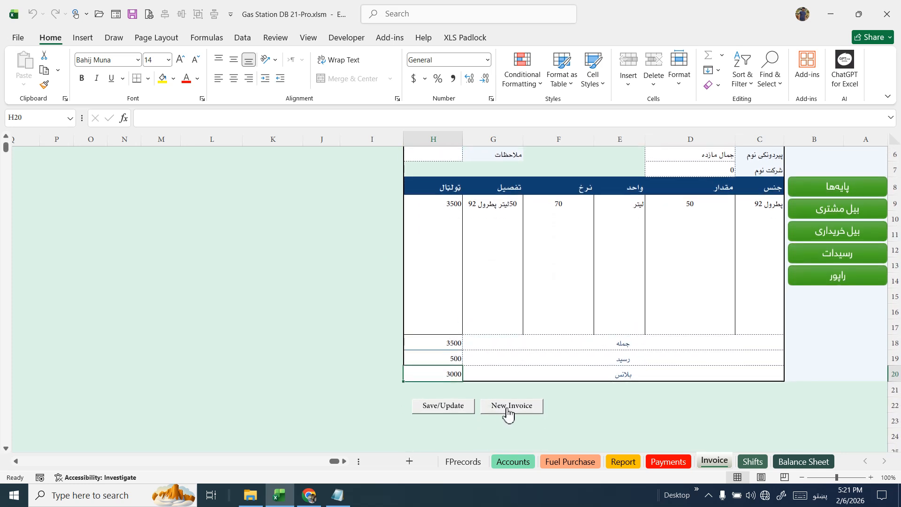
Step: Start another blank customer invoice
{"action": "left_click", "coordinate": [510, 408]}
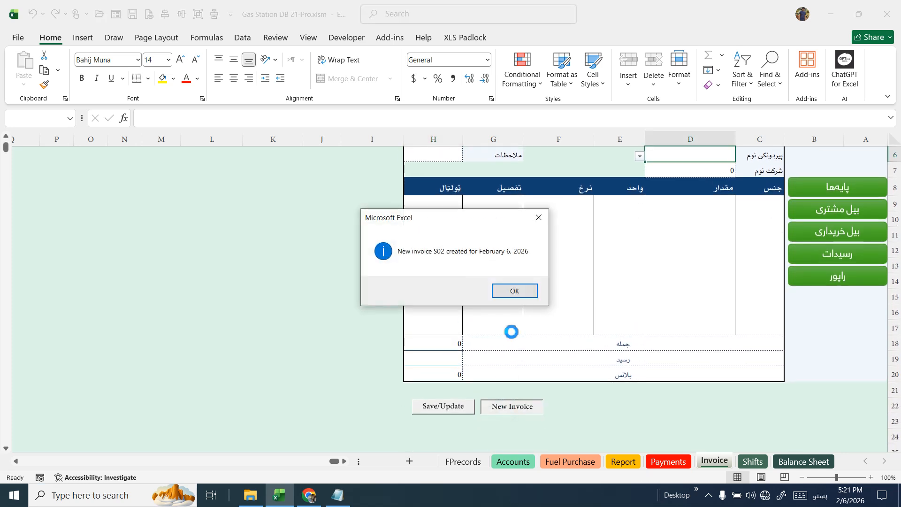
{"action": "left_click", "coordinate": [515, 291]}
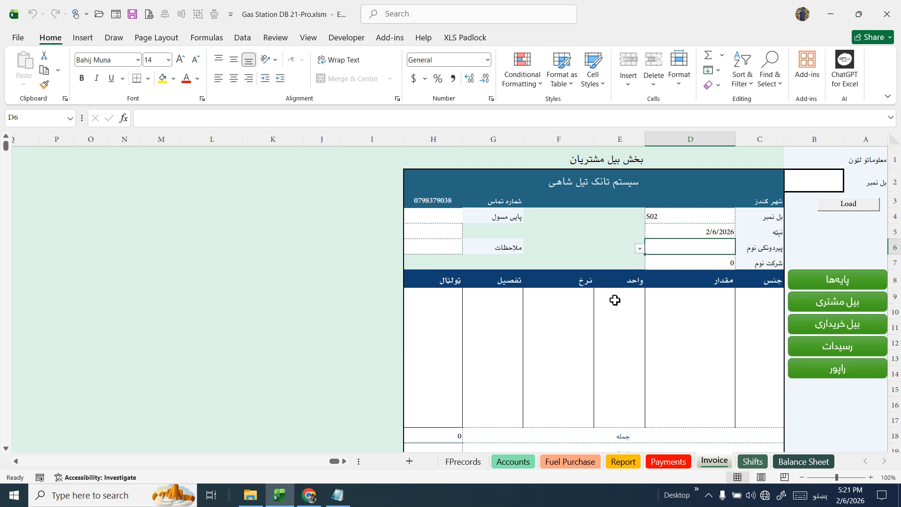
{"action": "scroll", "coordinate": [615, 300], "scroll_direction": "down", "scroll_amount": 1}
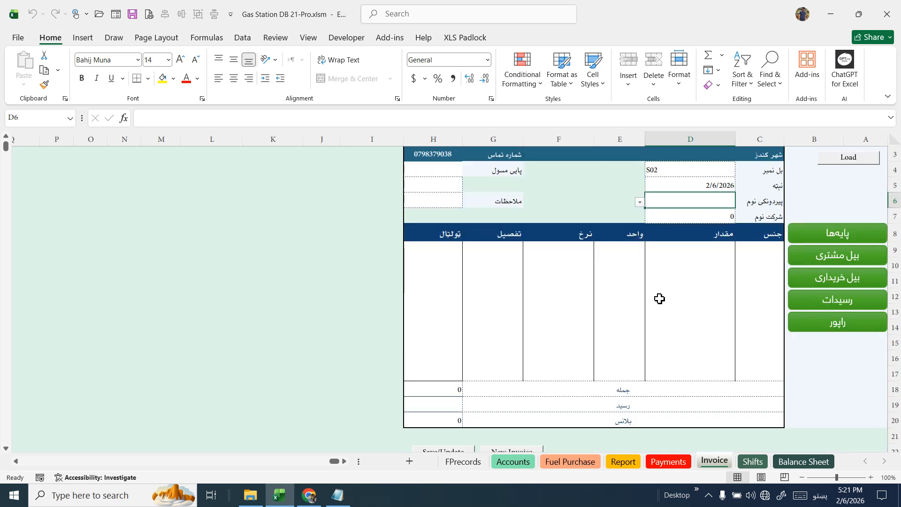